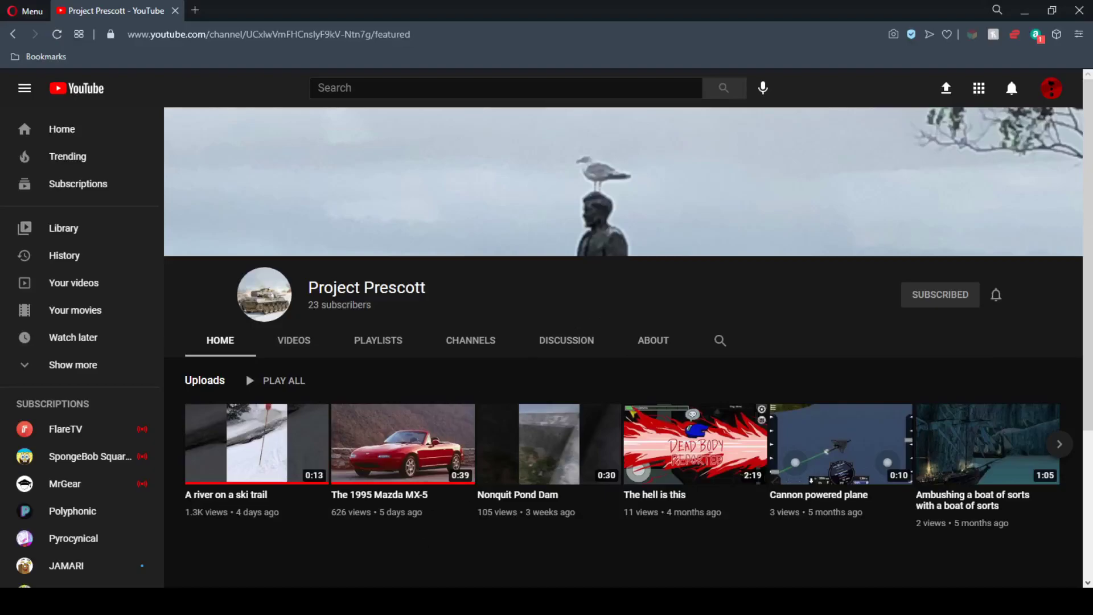
scroll(559, 324, "down", 1)
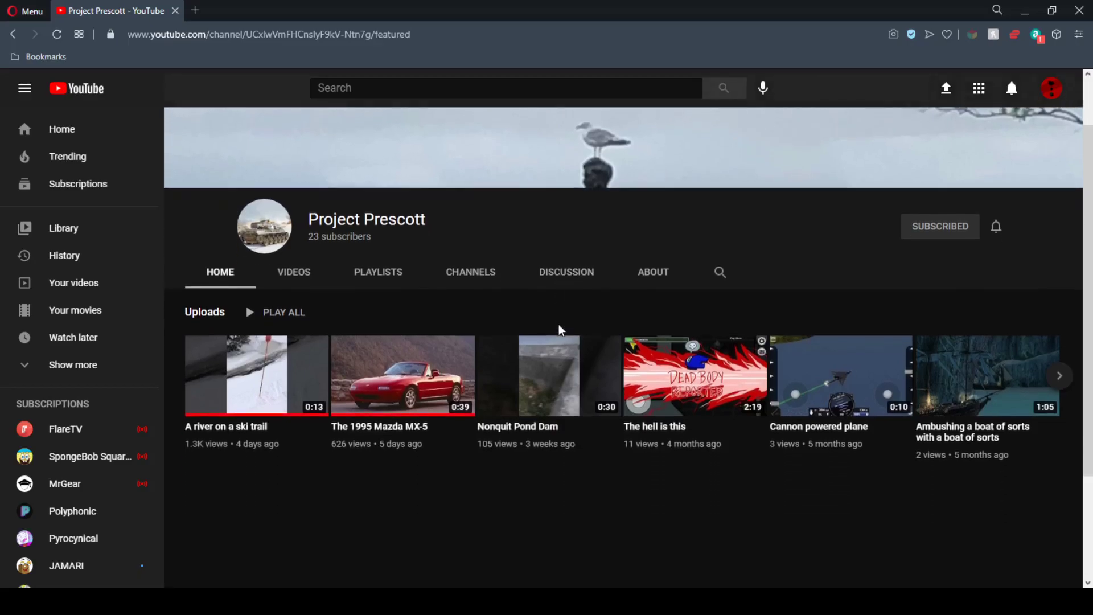
scroll(559, 324, "up", 1)
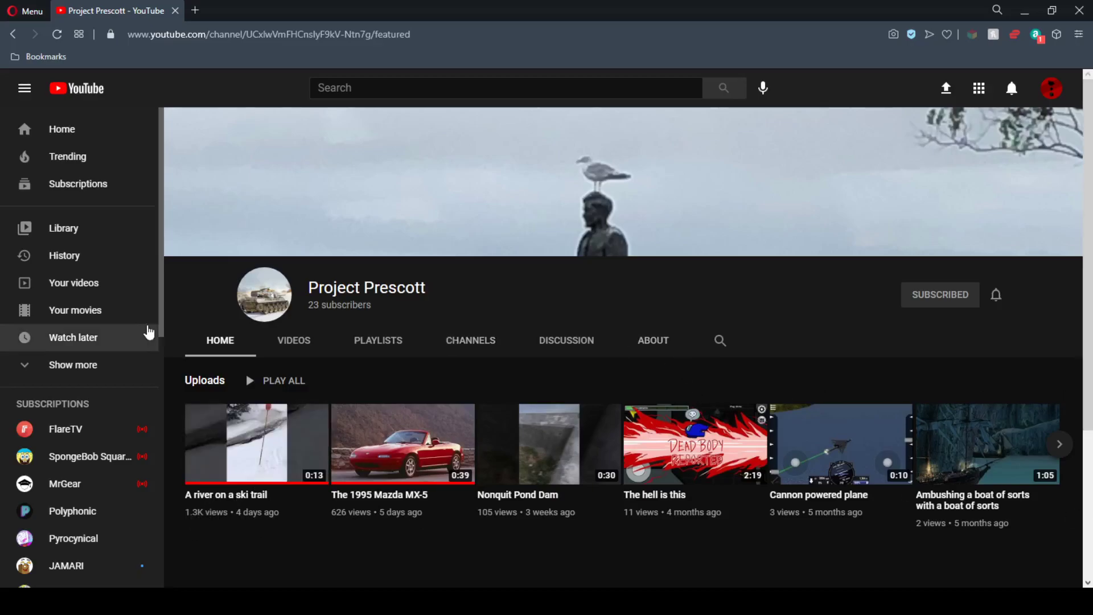
Step: Browse Project Prescott's full uploads grid, then go back to its home page
left_click(304, 351)
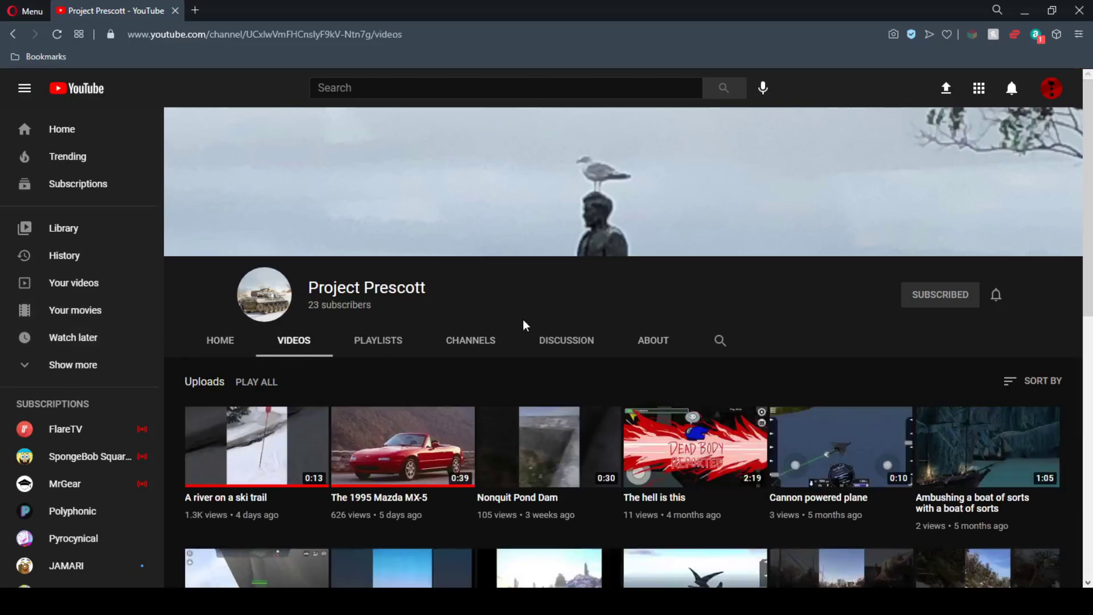
scroll(523, 320, "down", 2)
scroll(842, 296, "down", 1)
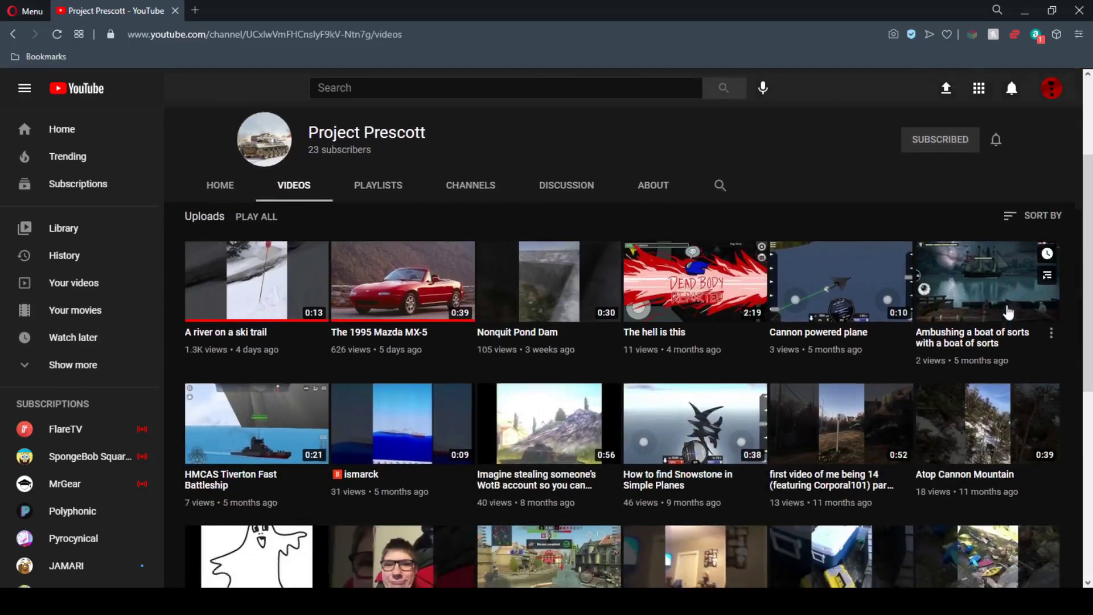
scroll(684, 342, "down", 2)
scroll(506, 384, "up", 1)
scroll(505, 386, "down", 1)
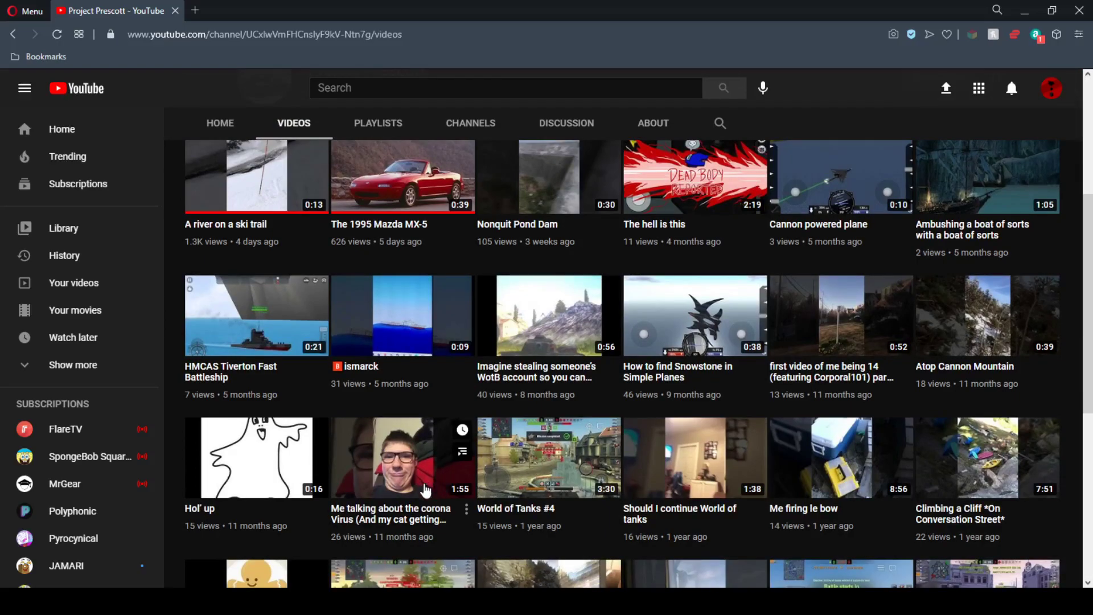
scroll(833, 351, "up", 2)
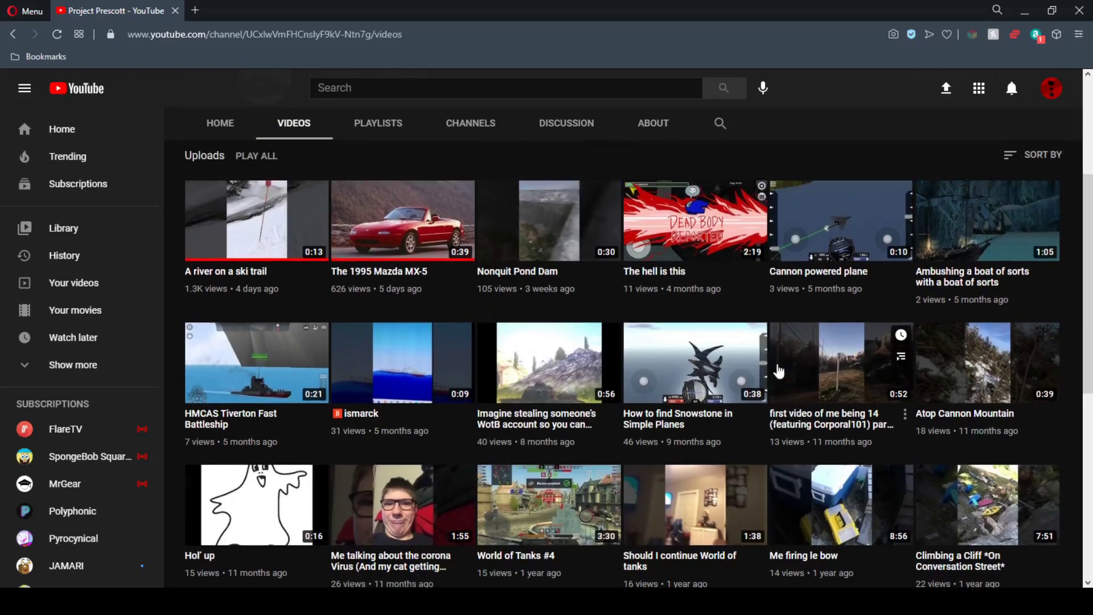
scroll(833, 351, "up", 2)
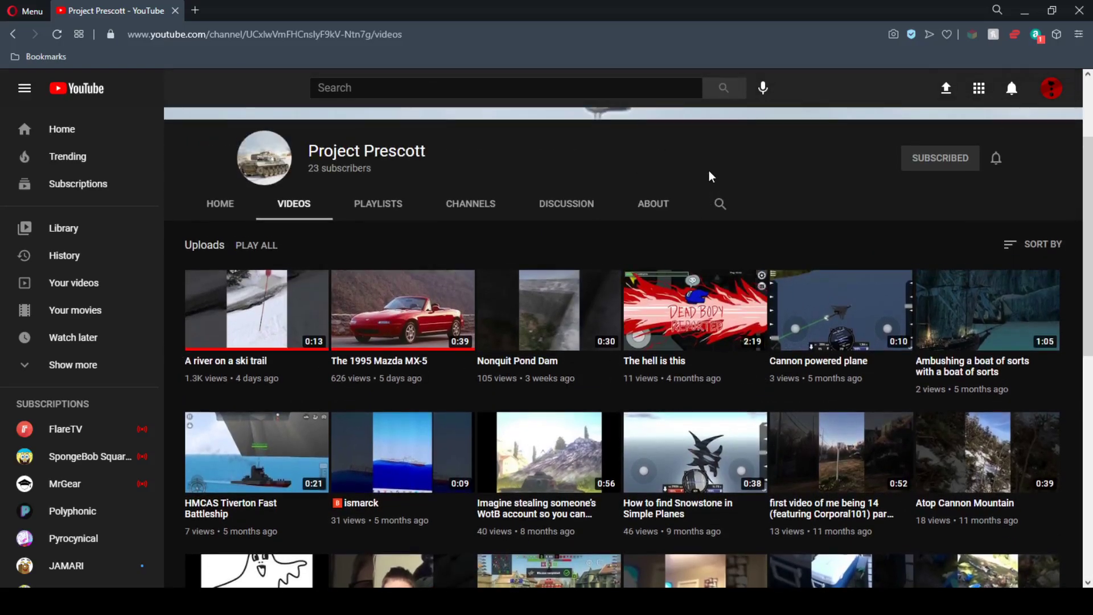
left_click(221, 208)
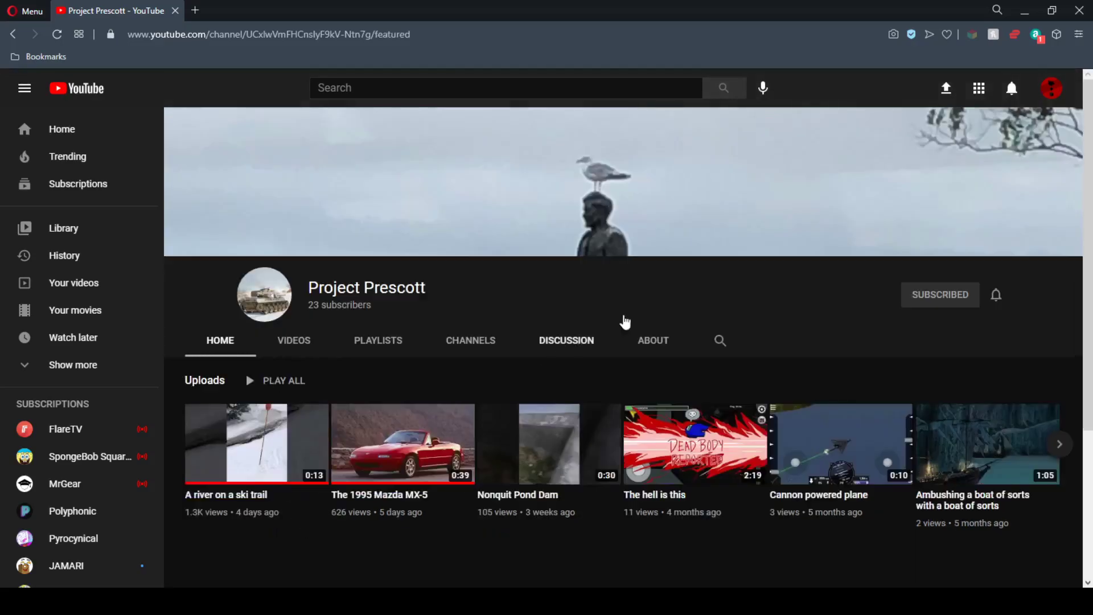
Step: Read Project Prescott's About description and stats, then return to its Home tab
left_click(653, 340)
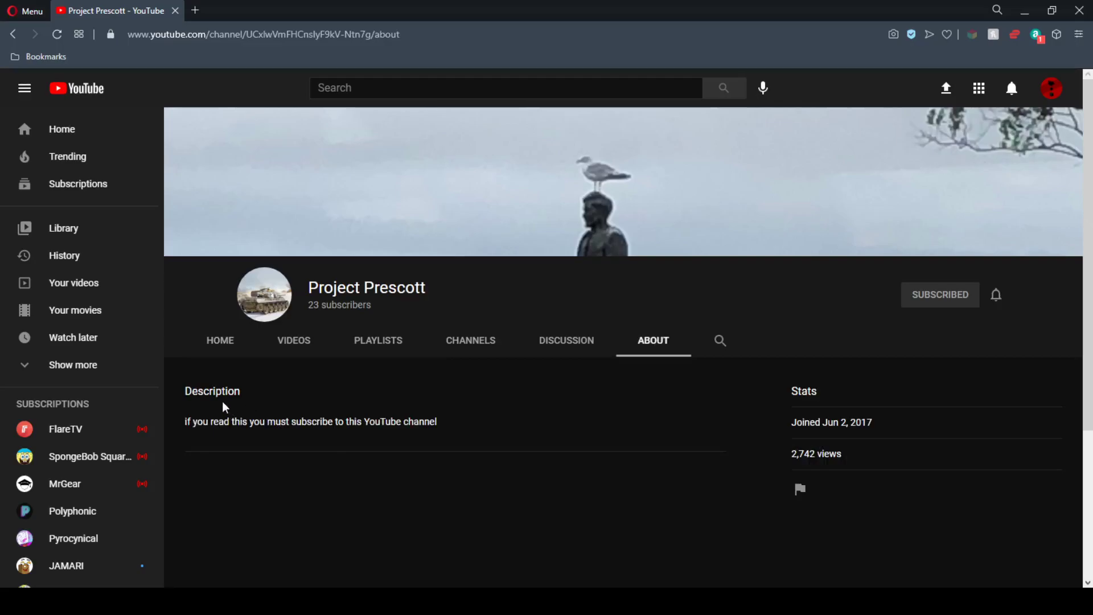
left_click(226, 341)
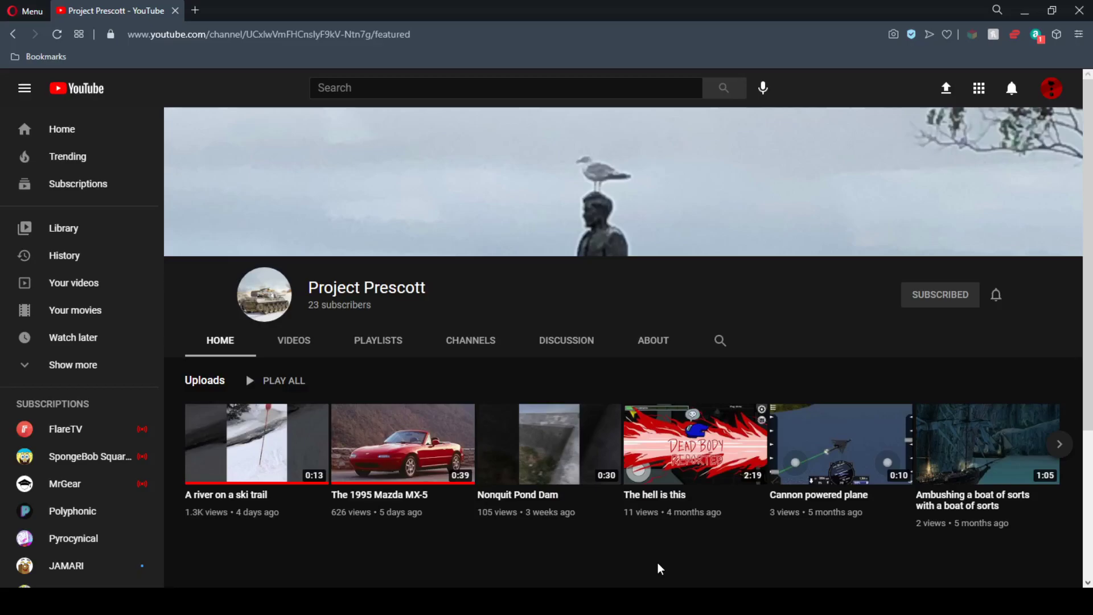
Step: Go to the Pigforreal channel through 'Your channel' in the account menu
left_click(1052, 88)
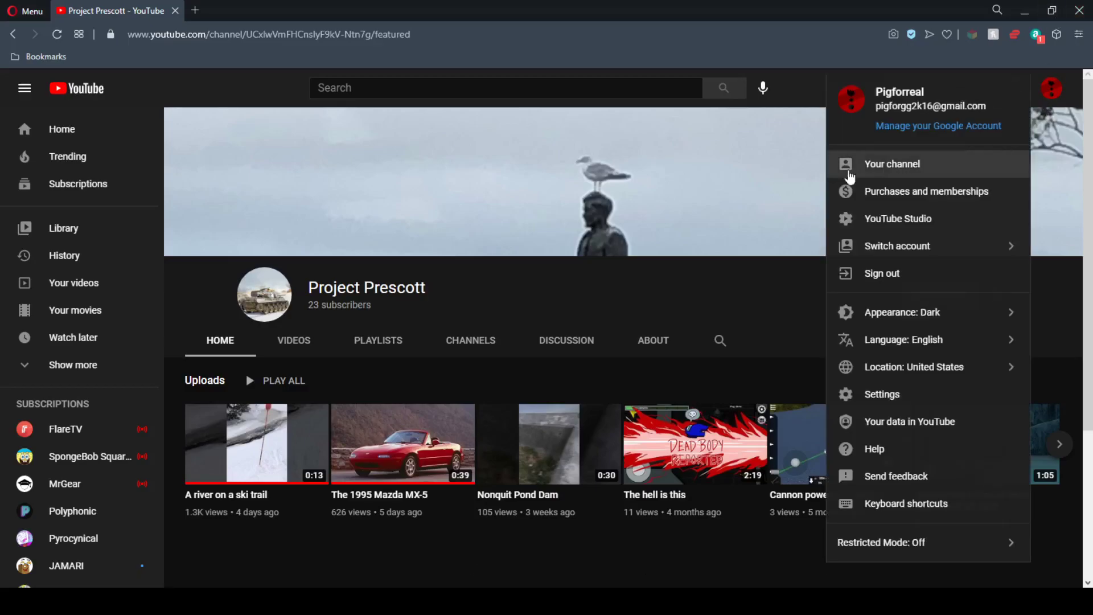
left_click(905, 169)
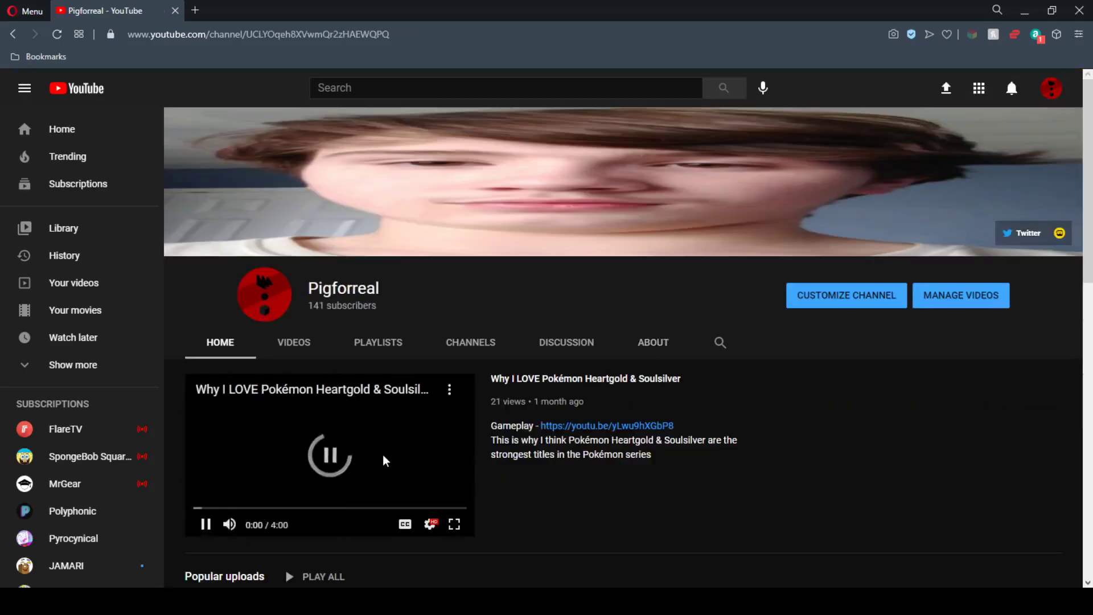
scroll(531, 435, "down", 3)
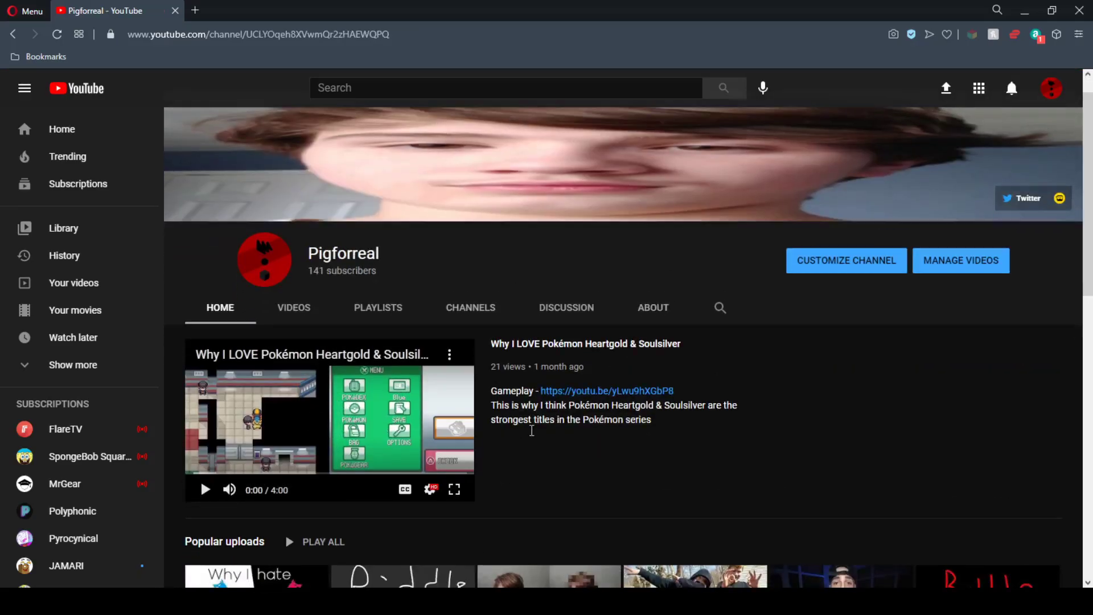
scroll(530, 435, "down", 2)
scroll(531, 434, "down", 4)
scroll(530, 435, "down", 2)
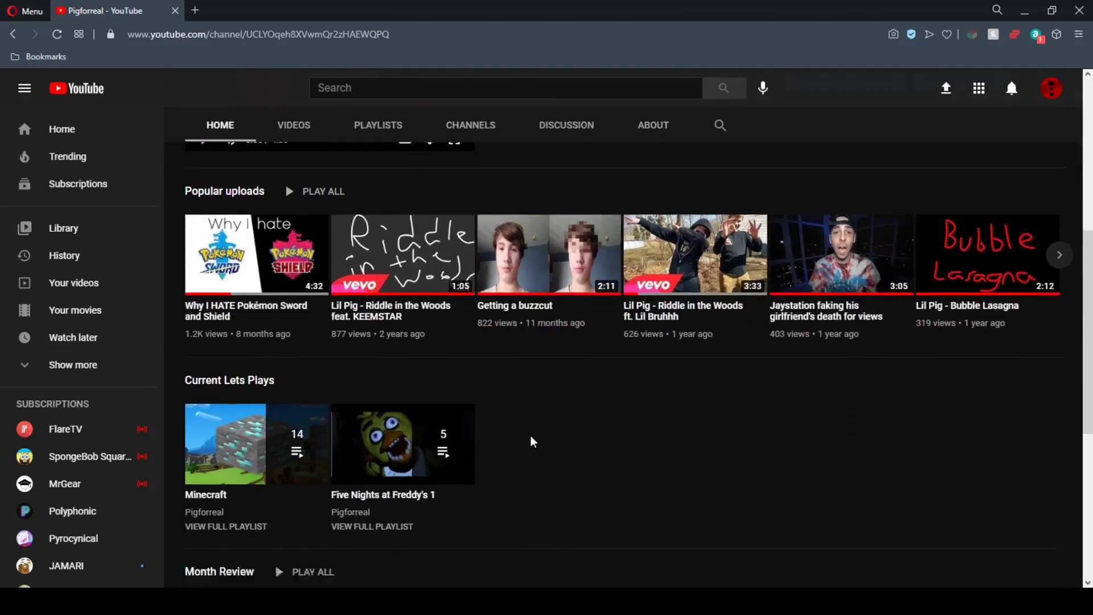
scroll(530, 435, "down", 4)
scroll(530, 434, "down", 3)
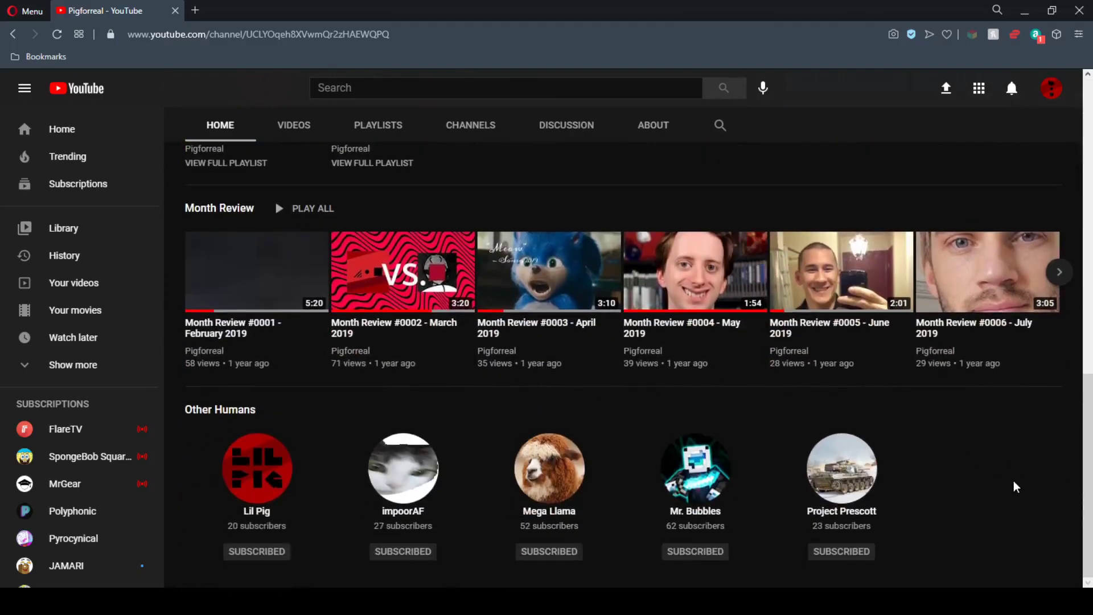
scroll(1014, 481, "up", 3)
scroll(1008, 495, "down", 3)
scroll(700, 547, "up", 3)
scroll(698, 547, "up", 4)
scroll(727, 555, "up", 3)
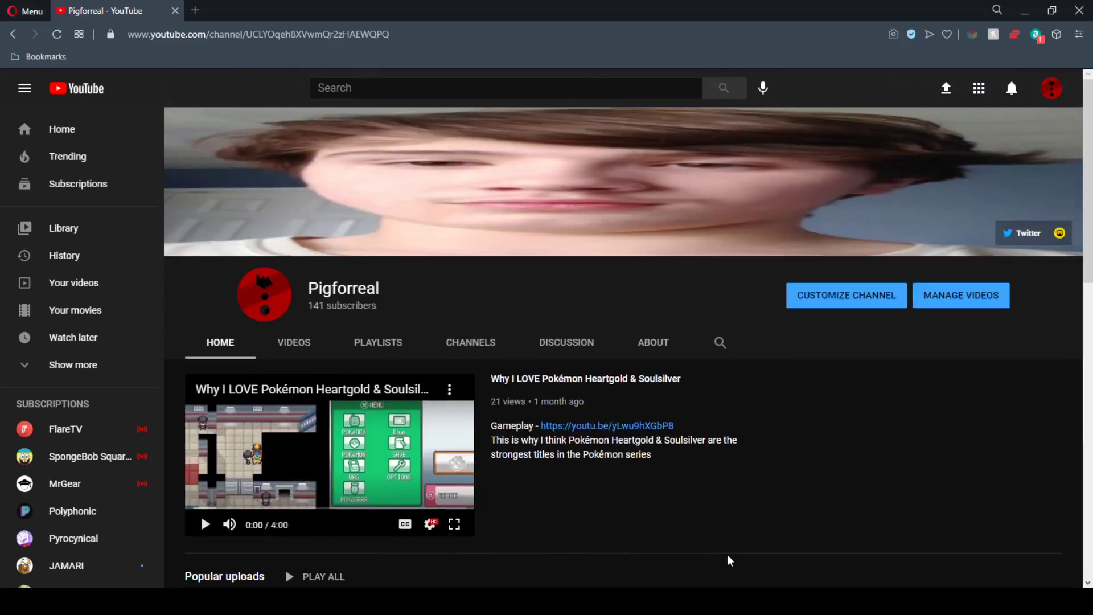